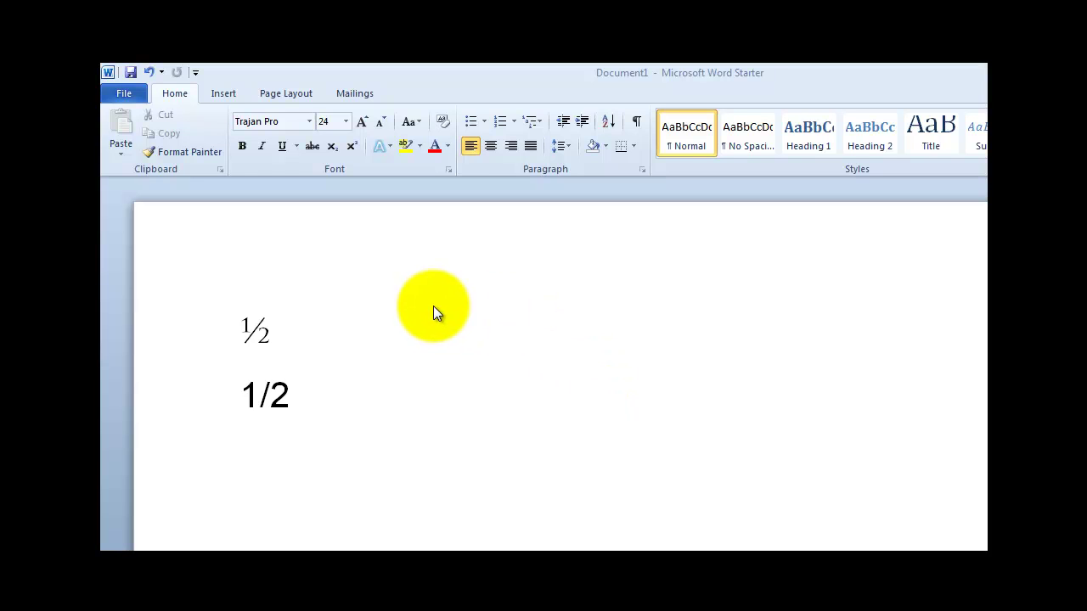
# - Check the fonts of the typed 1/2 and the ½ fraction character by selecting each
pyautogui.click(311, 393)
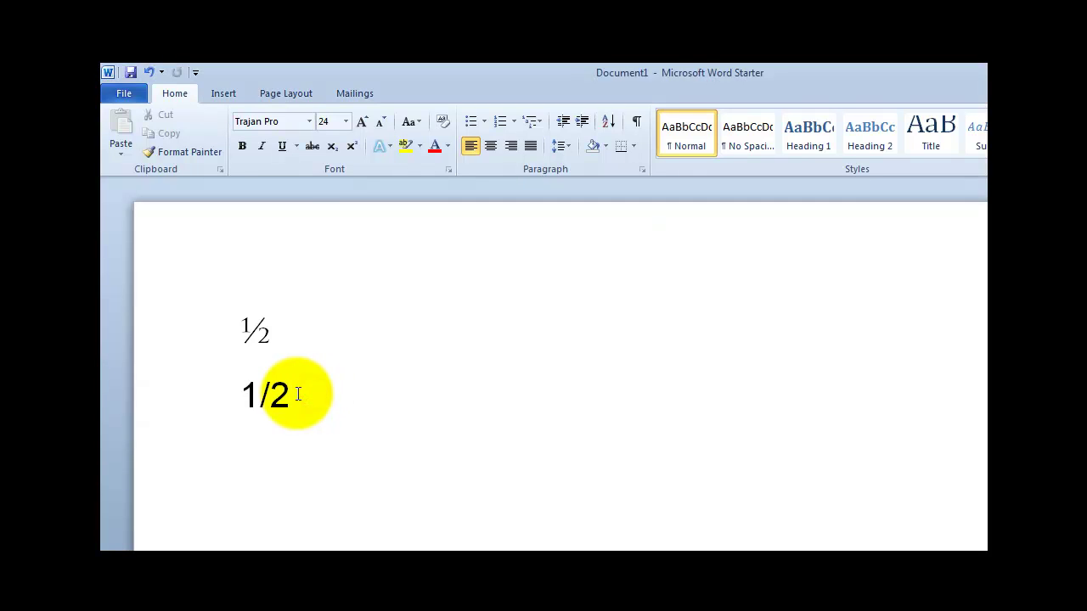
pyautogui.moveTo(292, 394); pyautogui.dragTo(216, 390)
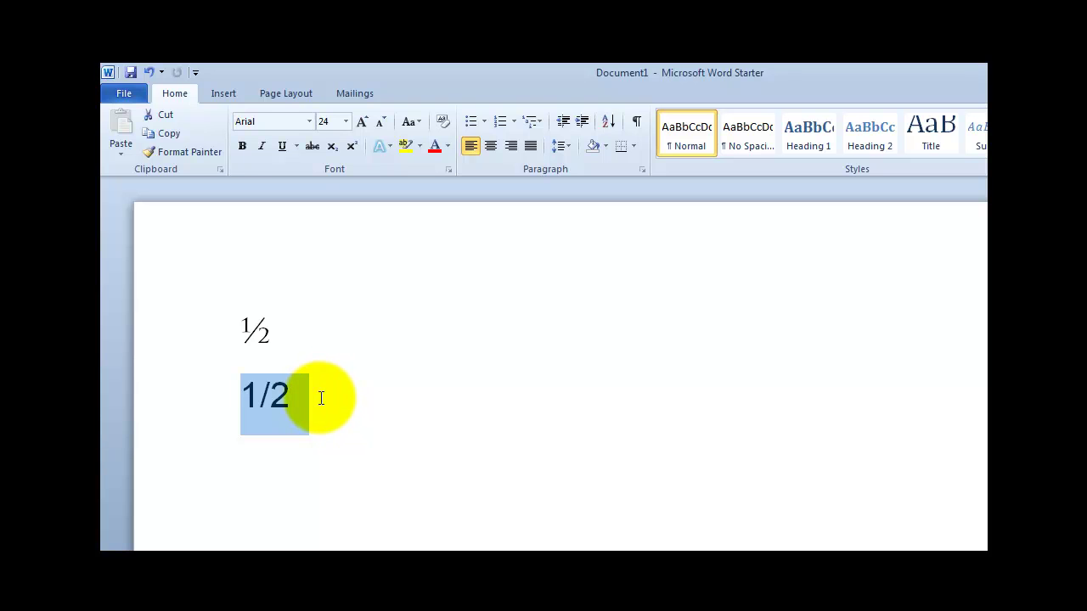
pyautogui.click(324, 313)
pyautogui.moveTo(288, 336); pyautogui.dragTo(214, 327)
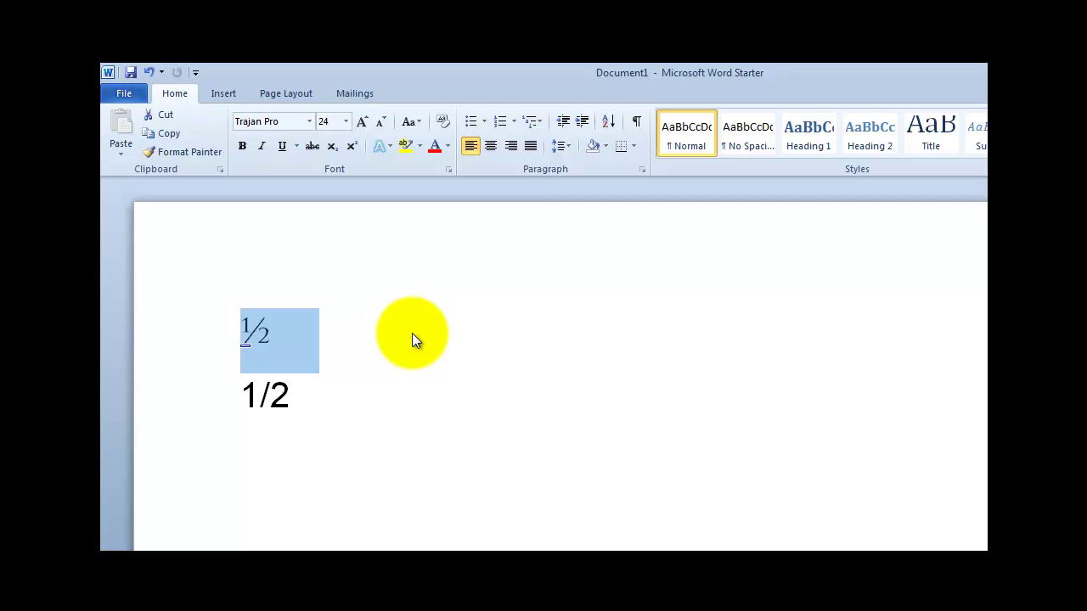
# - Type 7/8 after the ½, check its Trajan Pro font, then select the ½ character
pyautogui.click(312, 337)
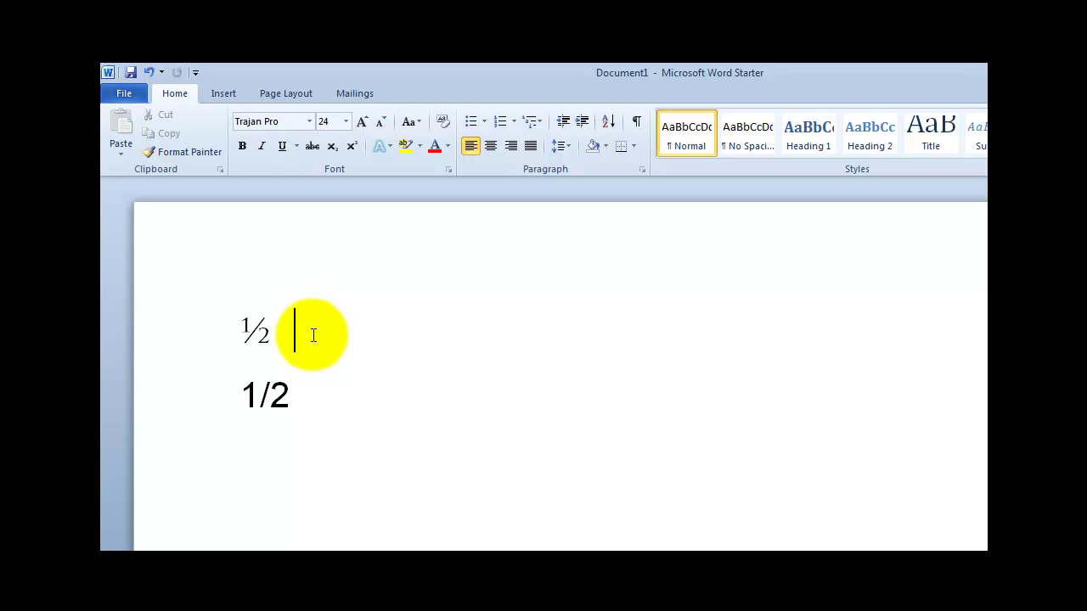
pyautogui.write('7/8')
pyautogui.keyDown('shift'); pyautogui.click(297, 333); pyautogui.keyUp('shift')
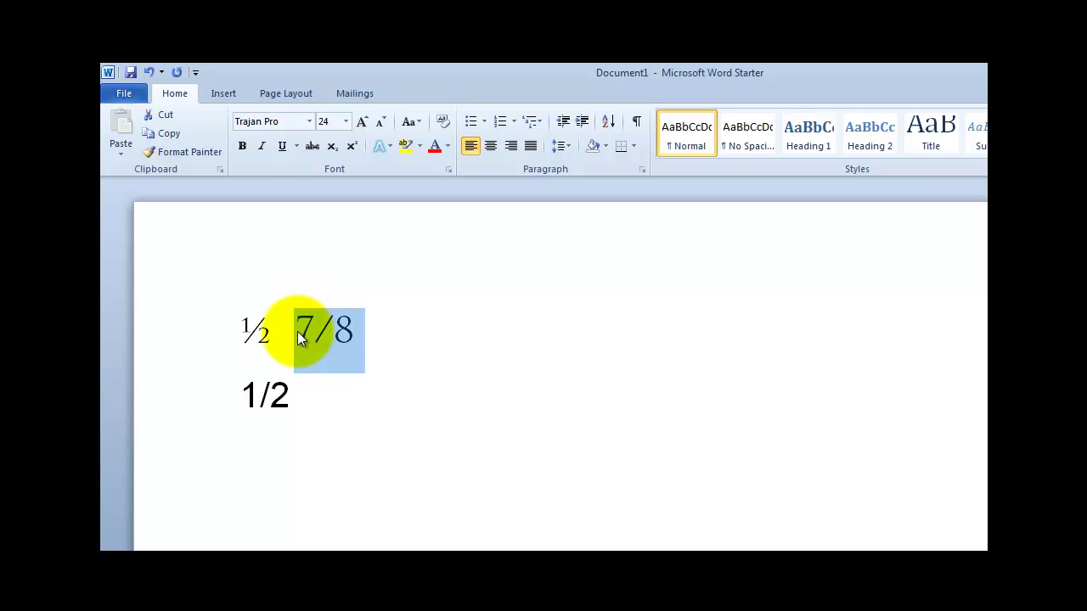
pyautogui.click(414, 333)
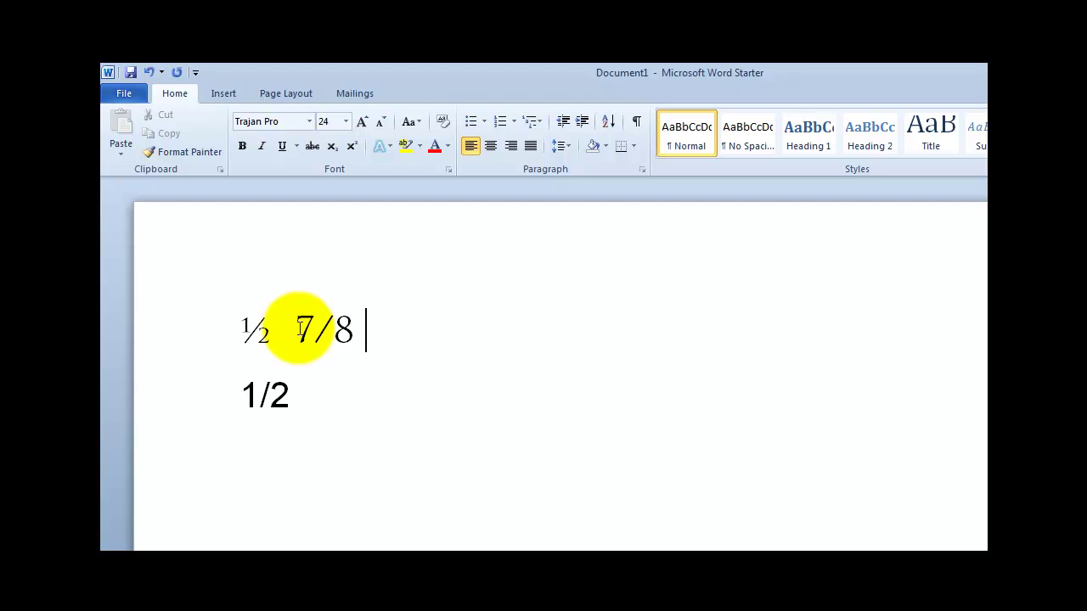
pyautogui.moveTo(276, 327); pyautogui.dragTo(240, 325)
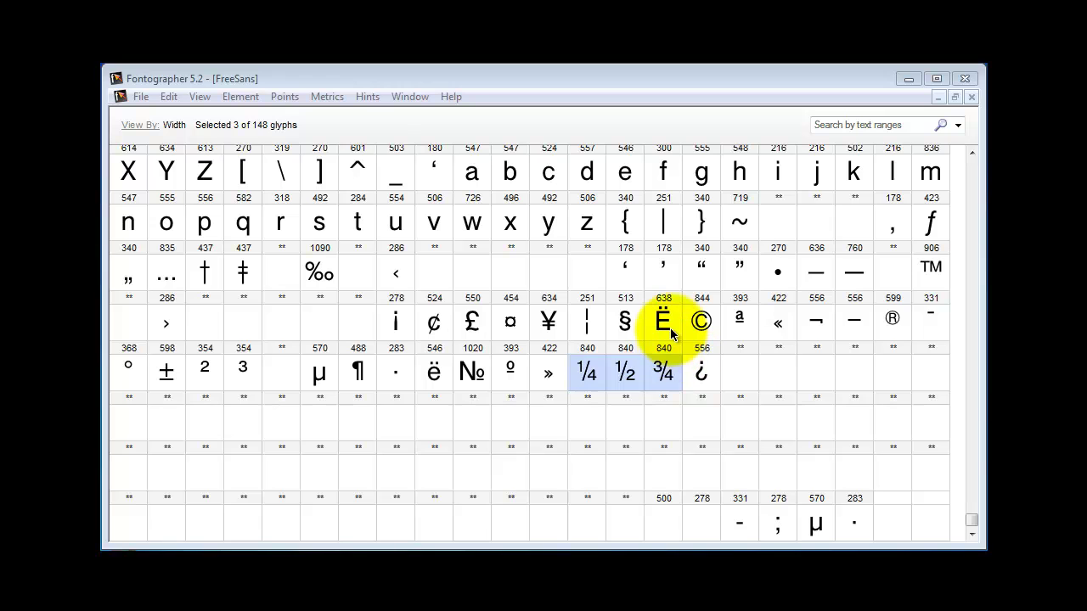
# - Clear the fraction selection and scroll the FreeSans grid down to the slash and ¼ glyphs
pyautogui.click(671, 333)
pyautogui.press('/')
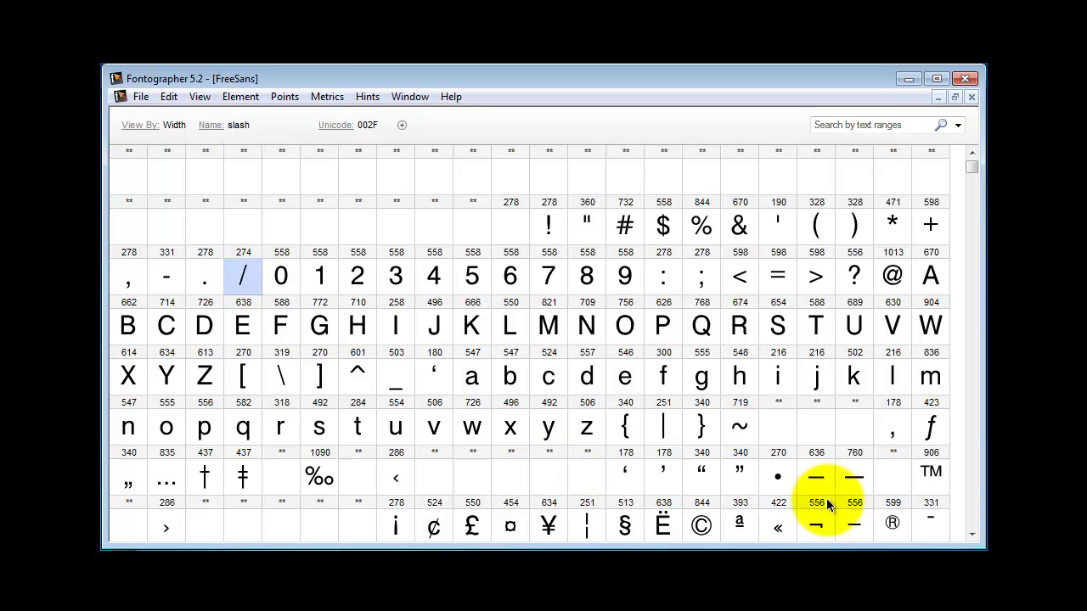
pyautogui.click(973, 507)
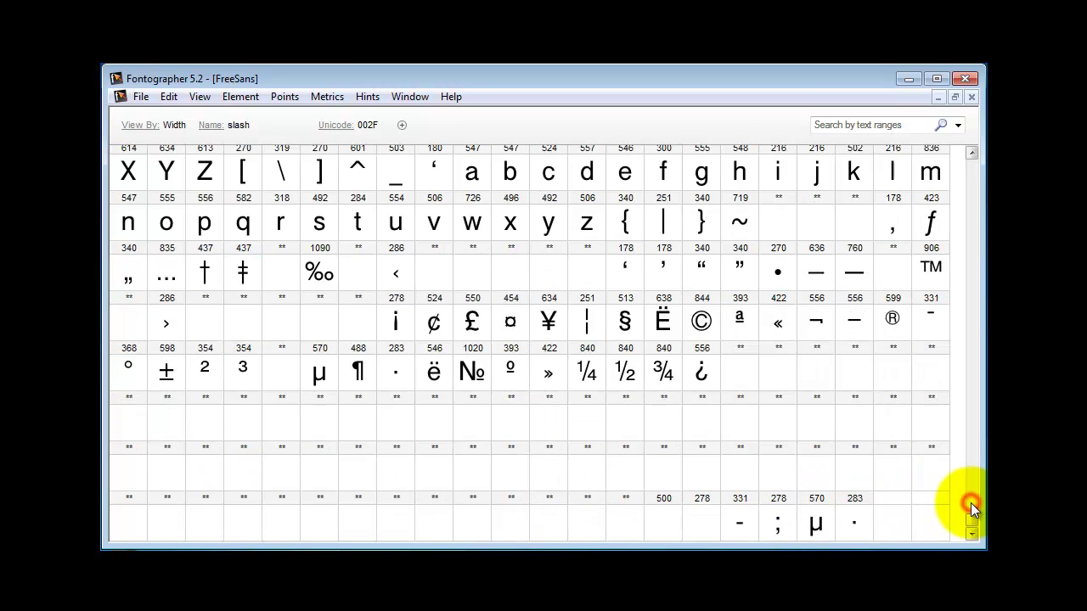
# - Open the ¼ glyph, copy its fraction bar outline with Edit > Copy, and close it
pyautogui.doubleClick(590, 376)
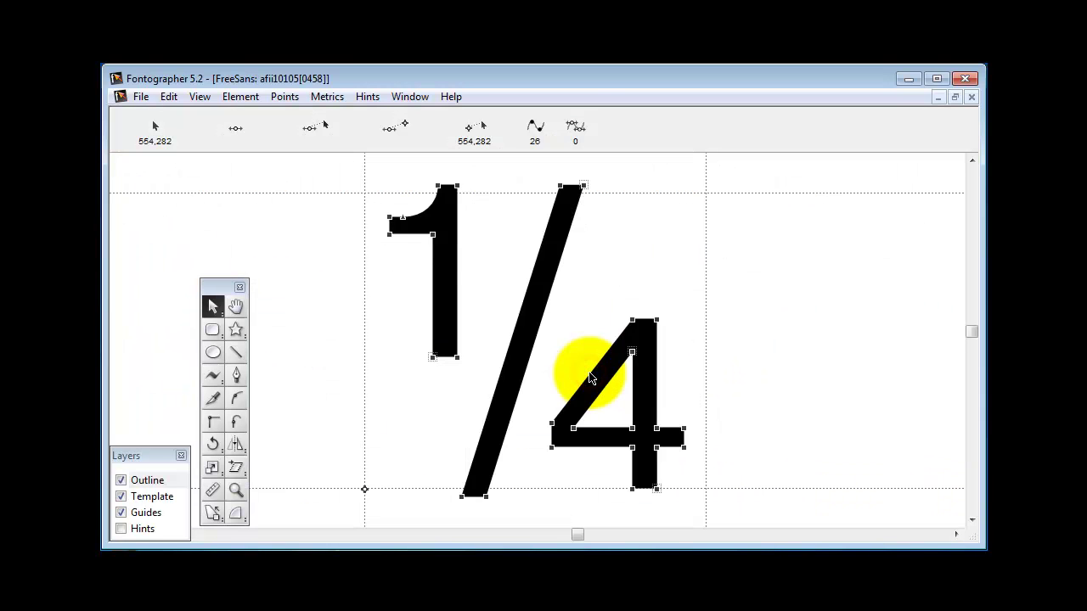
pyautogui.click(560, 186)
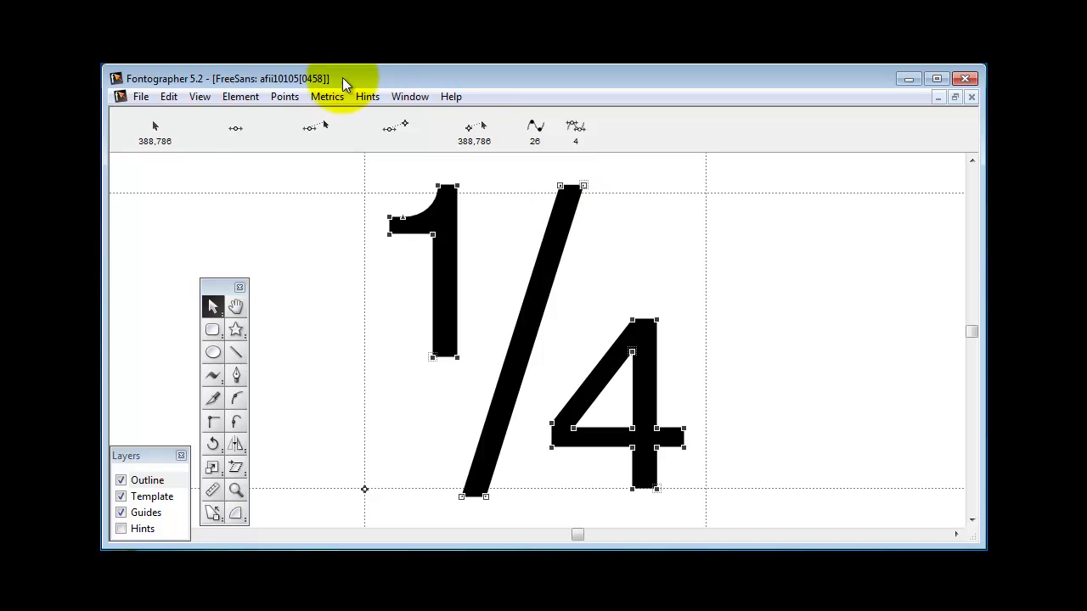
pyautogui.click(169, 97)
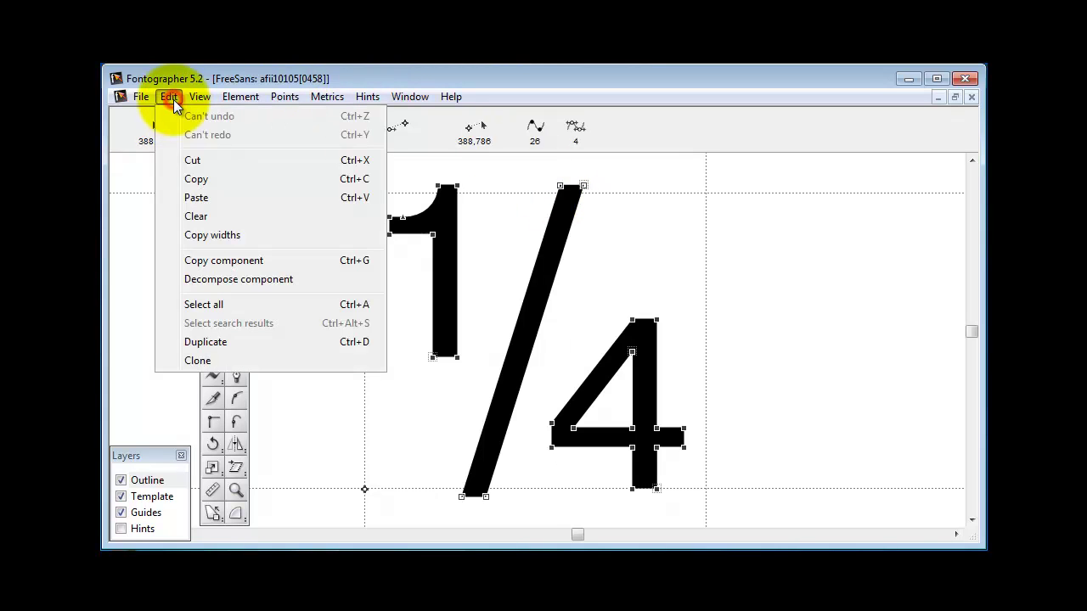
pyautogui.click(215, 180)
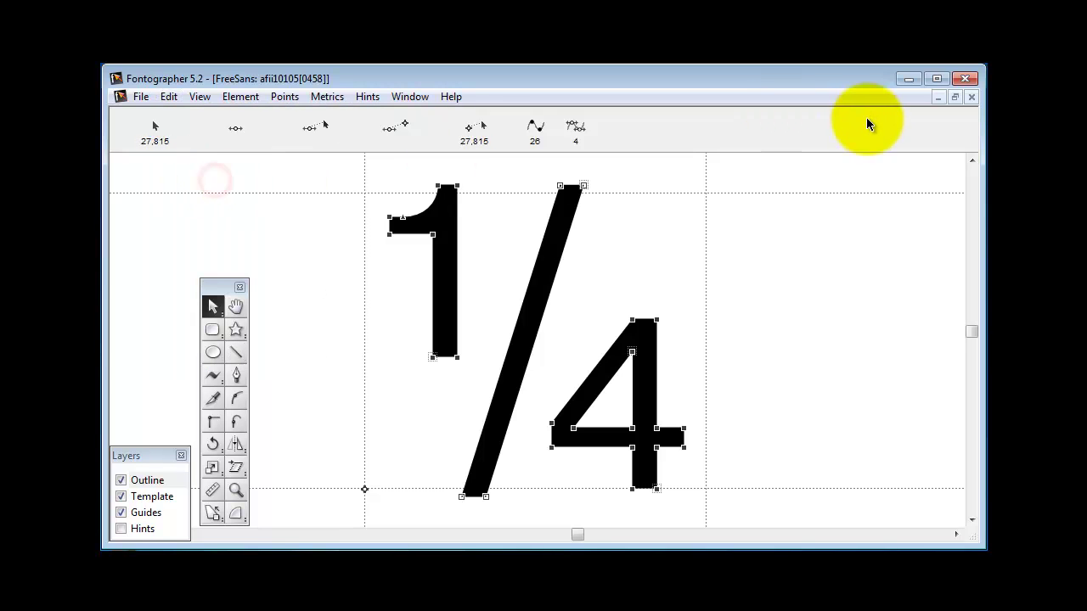
pyautogui.click(972, 98)
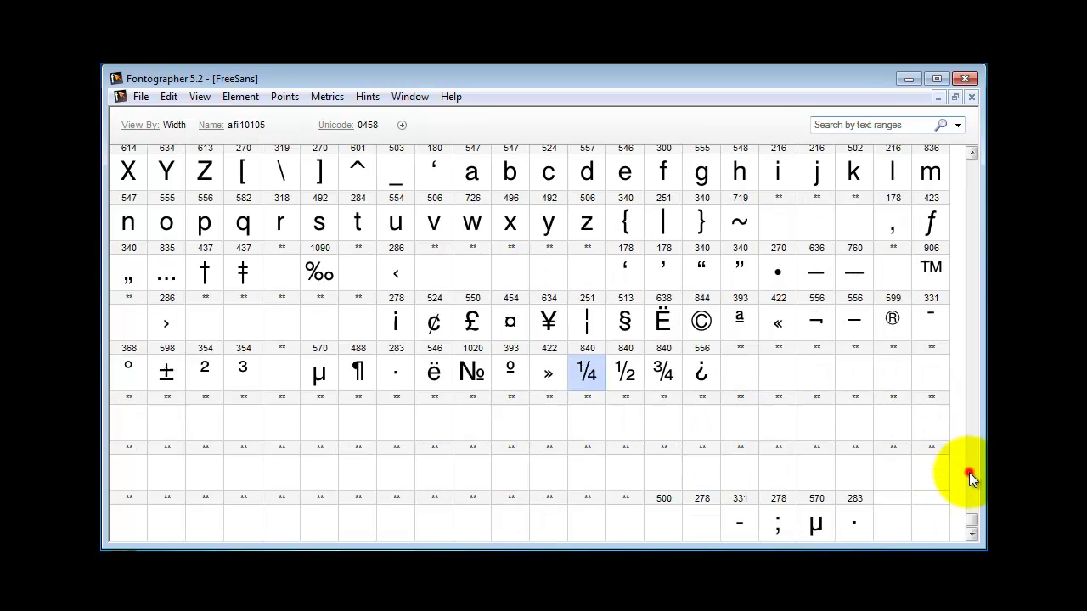
# - Delete the ¿ glyph's whole outline, paste the fraction bar in, and close the glyph
pyautogui.click(969, 472)
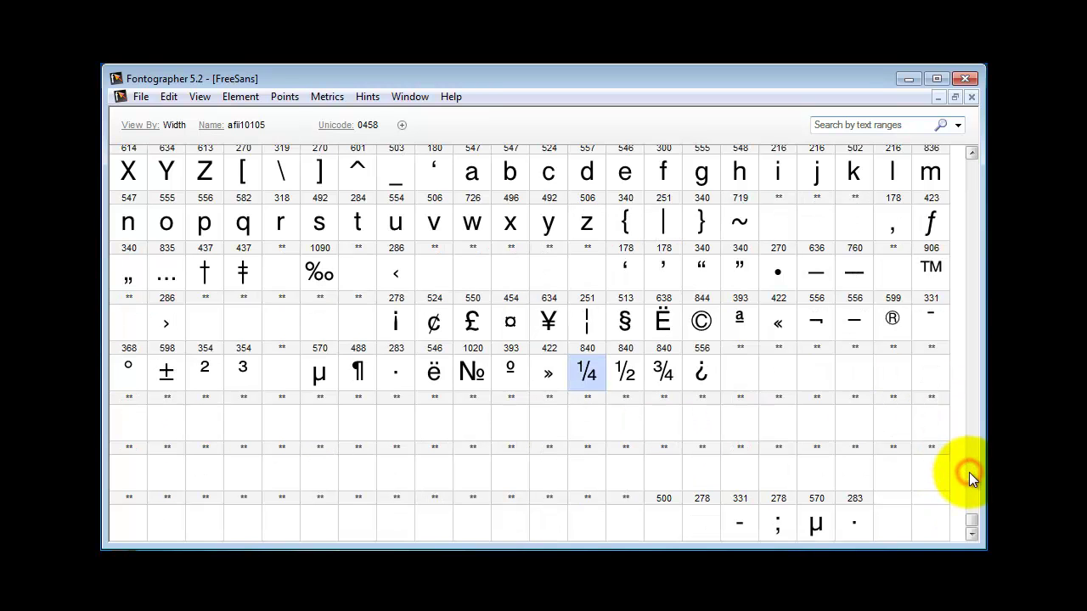
pyautogui.doubleClick(704, 374)
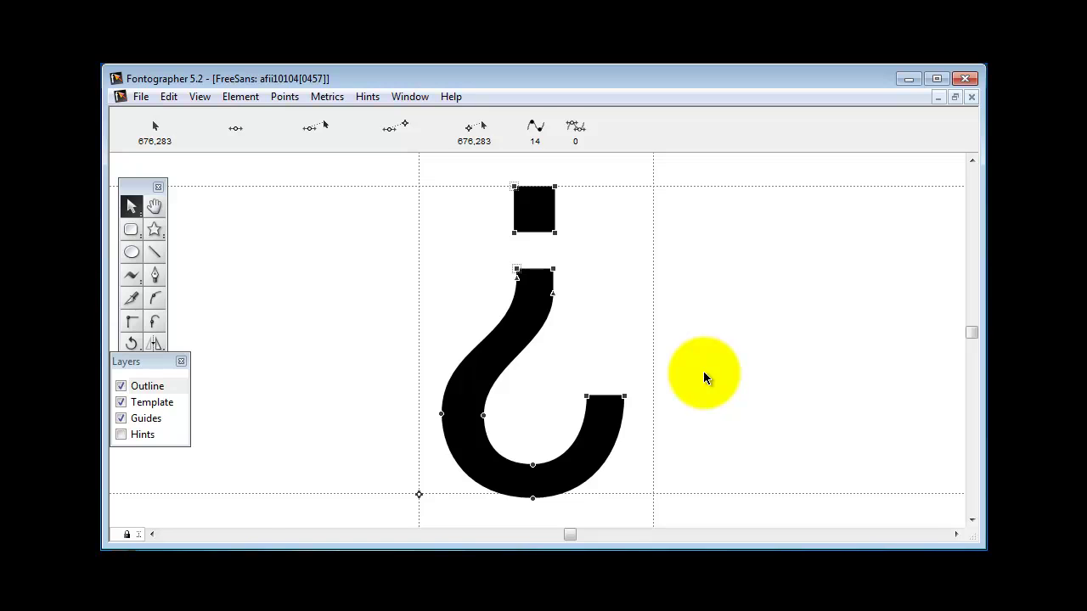
pyautogui.hotkey('ctrl', 'a')
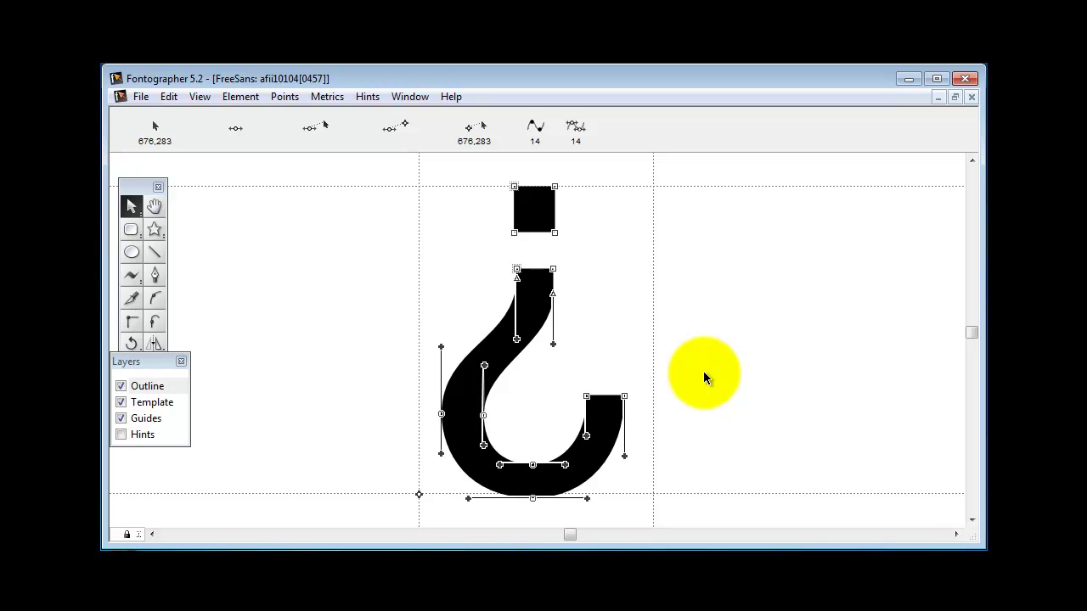
pyautogui.press('Delete')
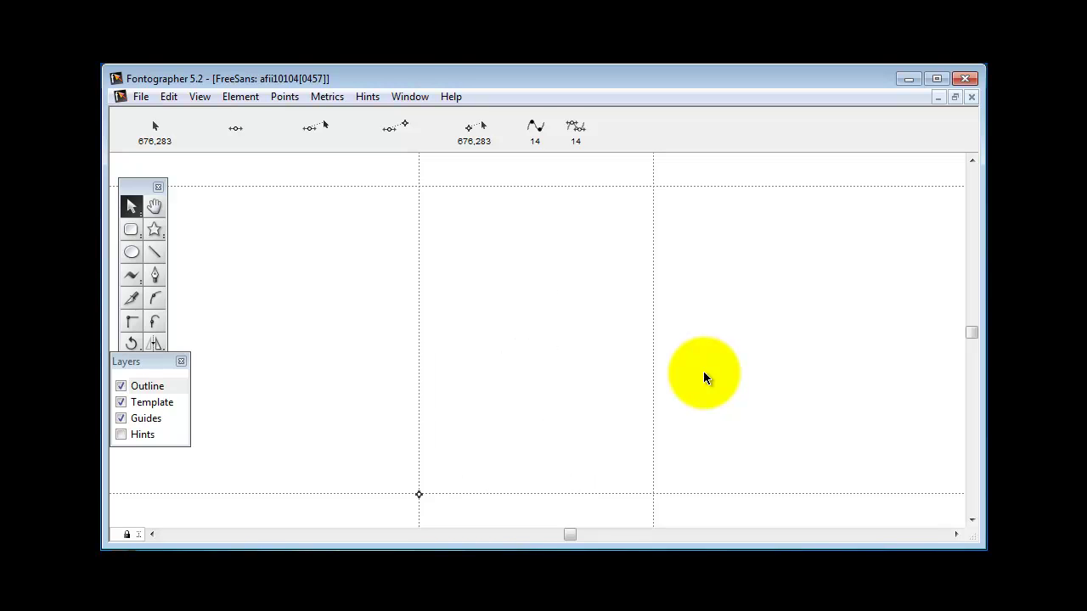
pyautogui.hotkey('ctrl', 'v')
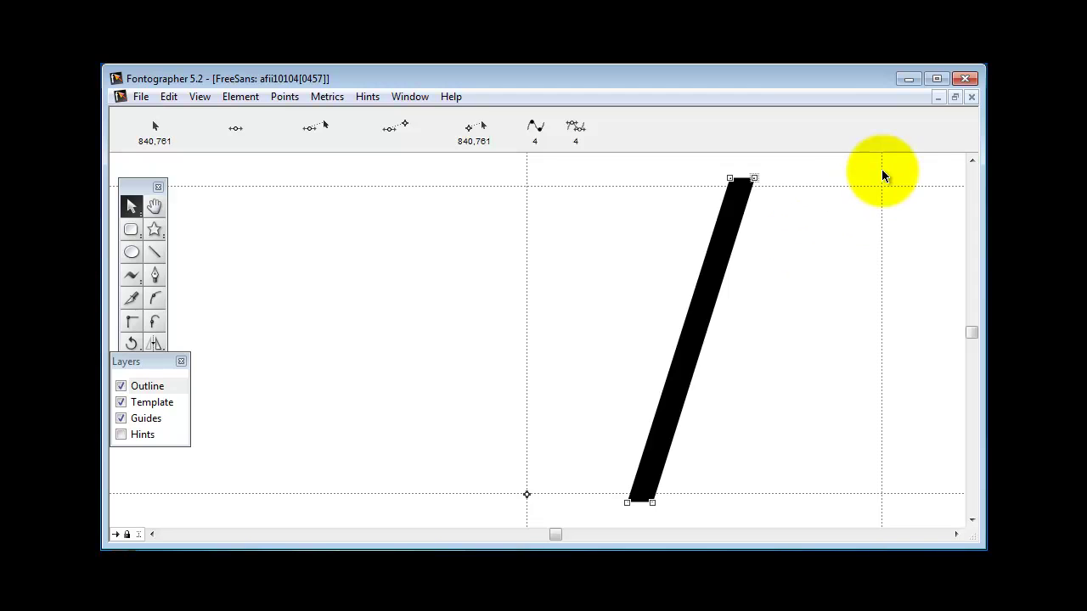
pyautogui.click(973, 98)
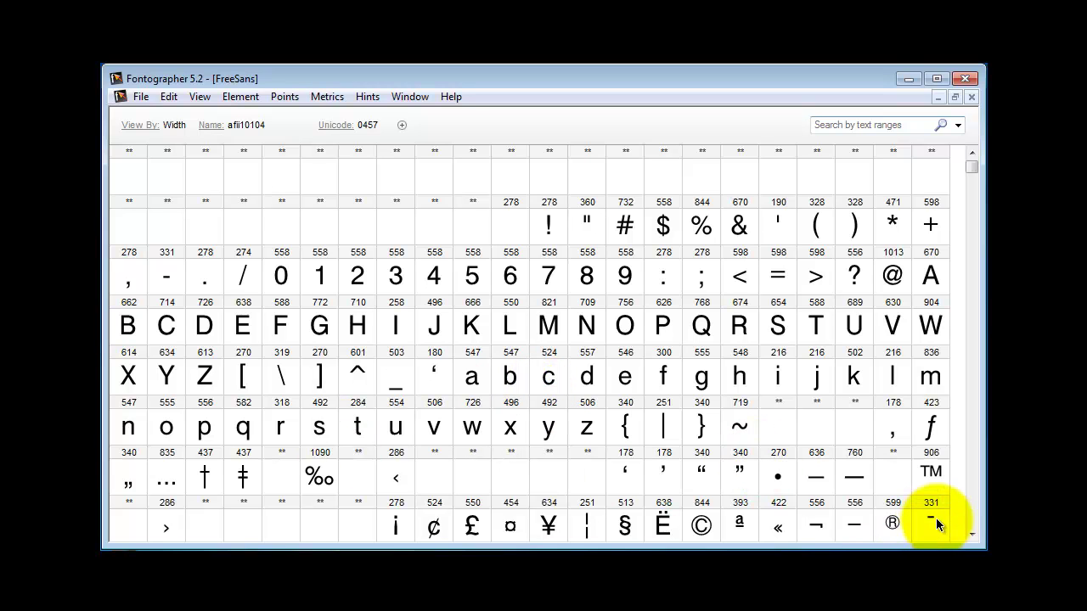
# - Open the 2 glyph, select its entire outline, copy it, and close the glyph
pyautogui.click(972, 503)
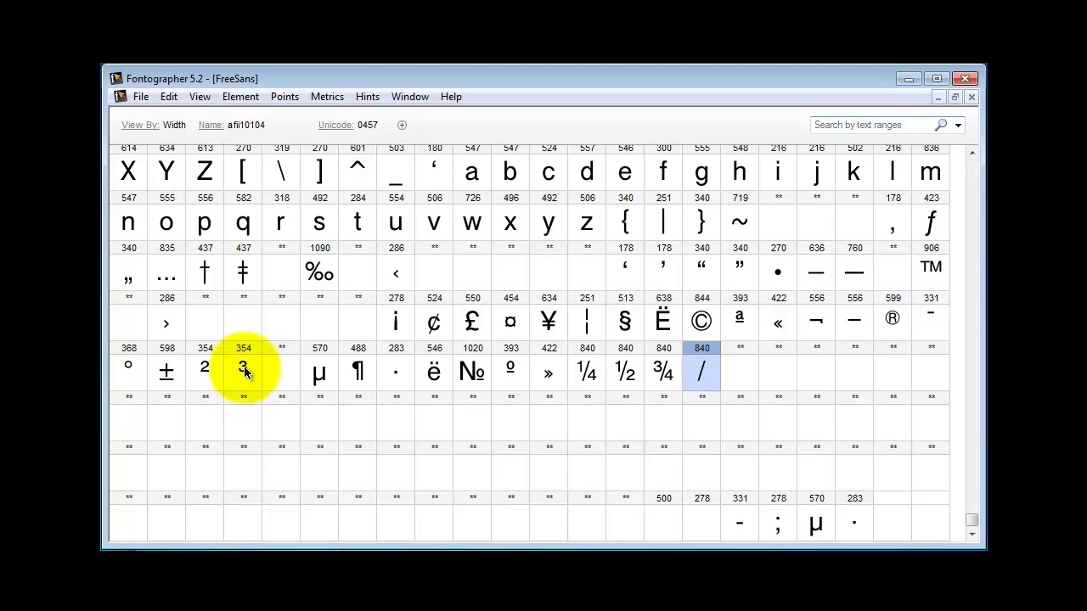
pyautogui.doubleClick(212, 369)
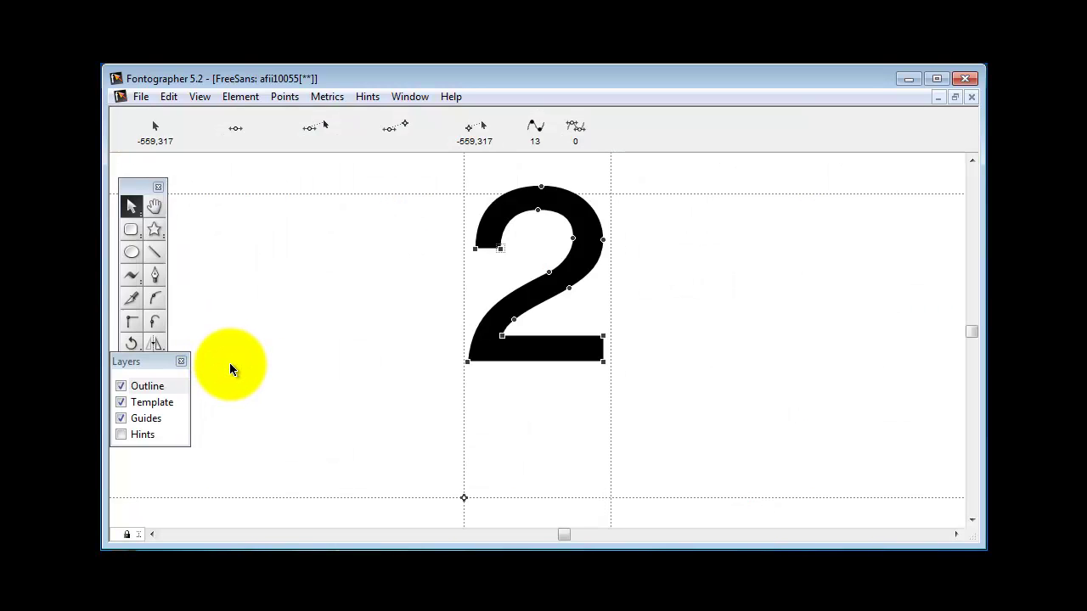
pyautogui.hotkey('ctrl', 'a')
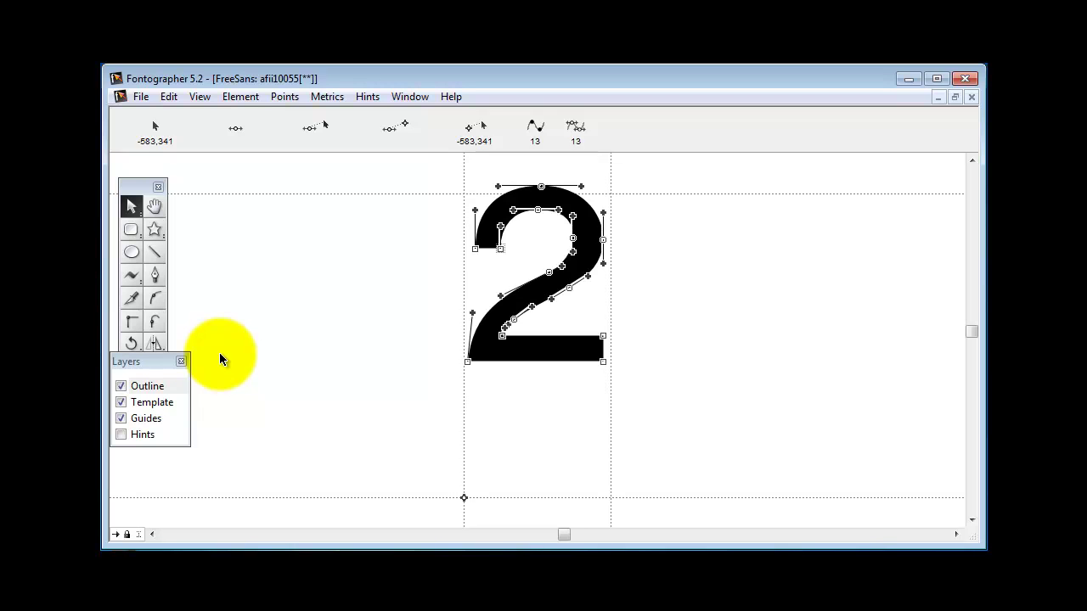
pyautogui.click(174, 99)
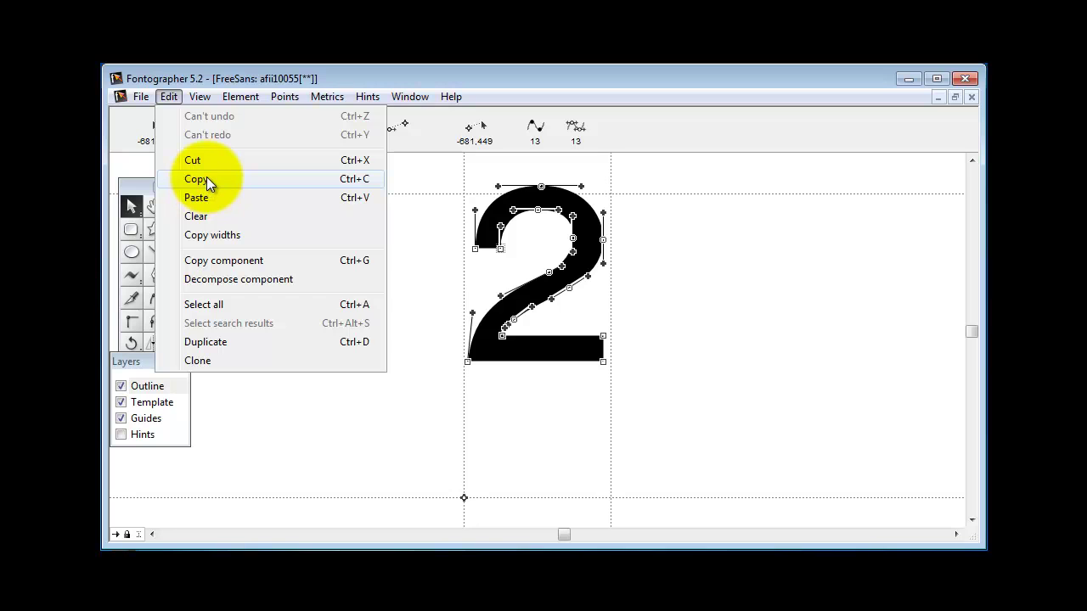
pyautogui.click(206, 178)
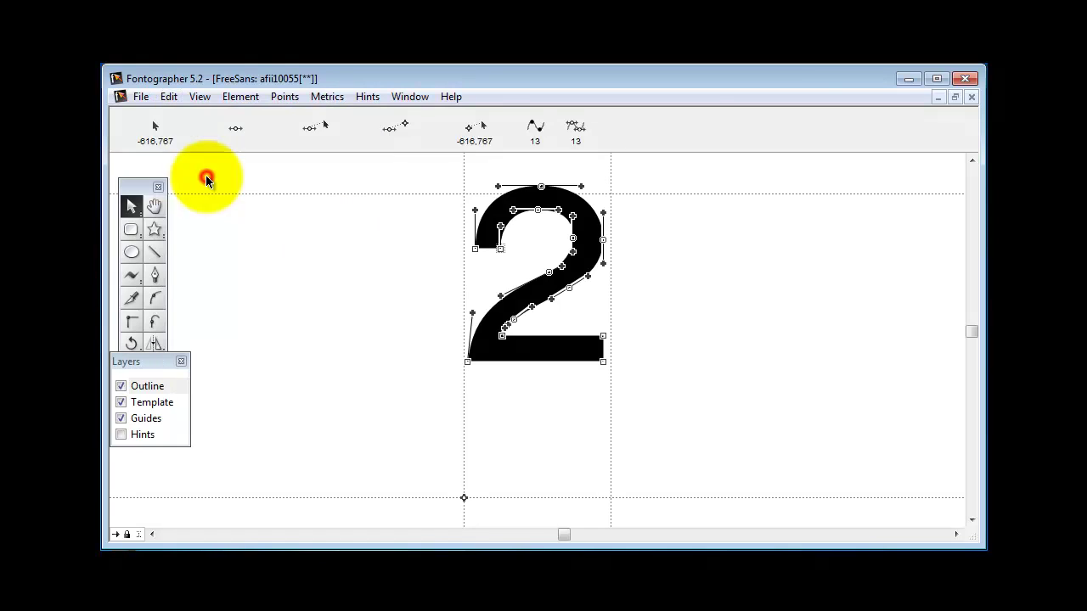
pyautogui.click(971, 98)
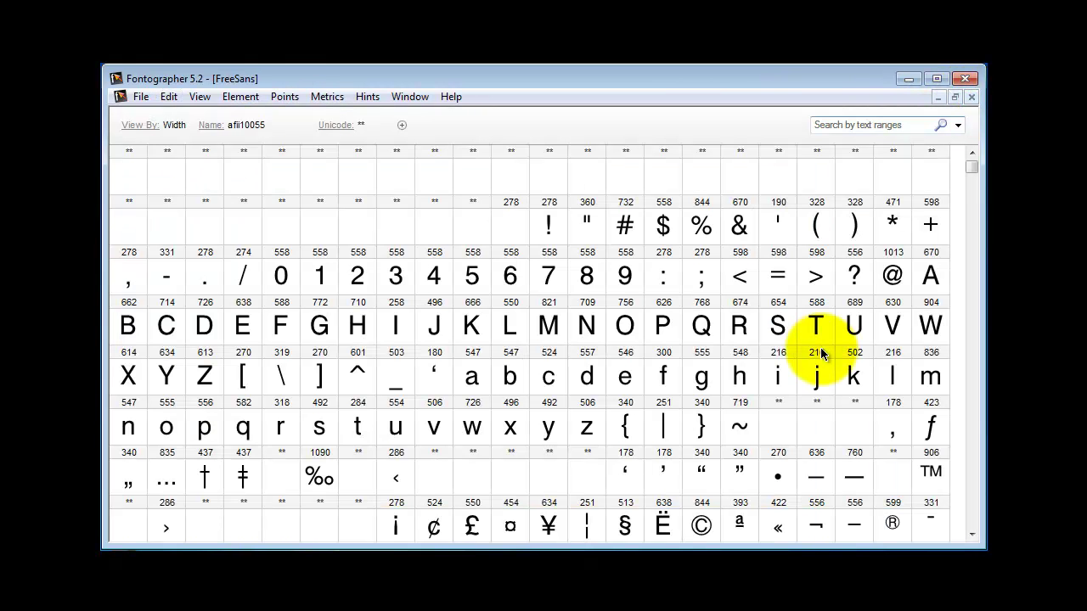
# - Paste the copied 2 beside the slash in the fraction glyph and close it
pyautogui.click(970, 513)
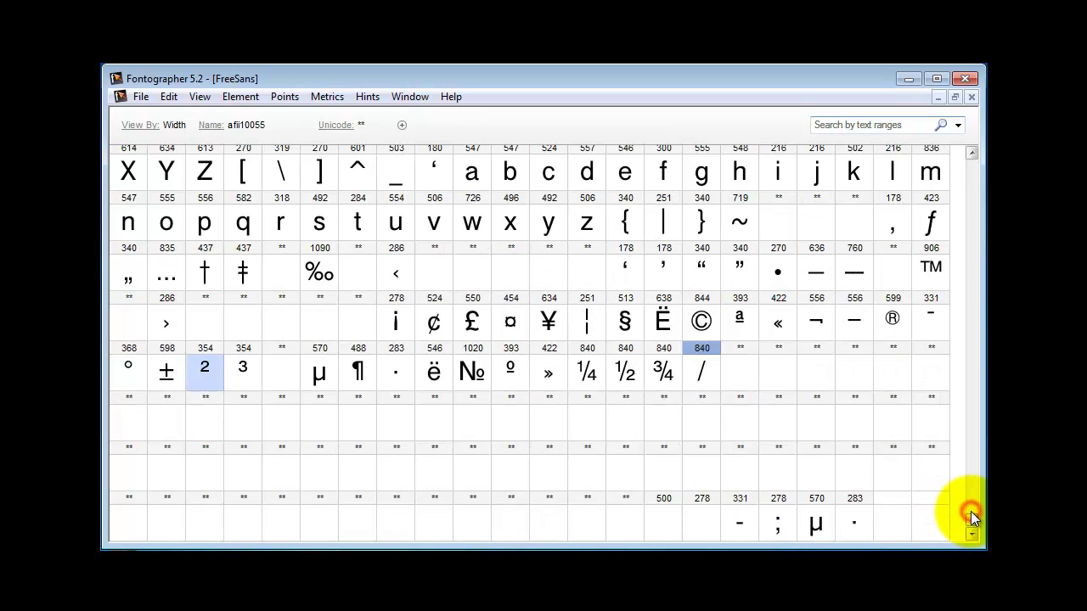
pyautogui.doubleClick(701, 364)
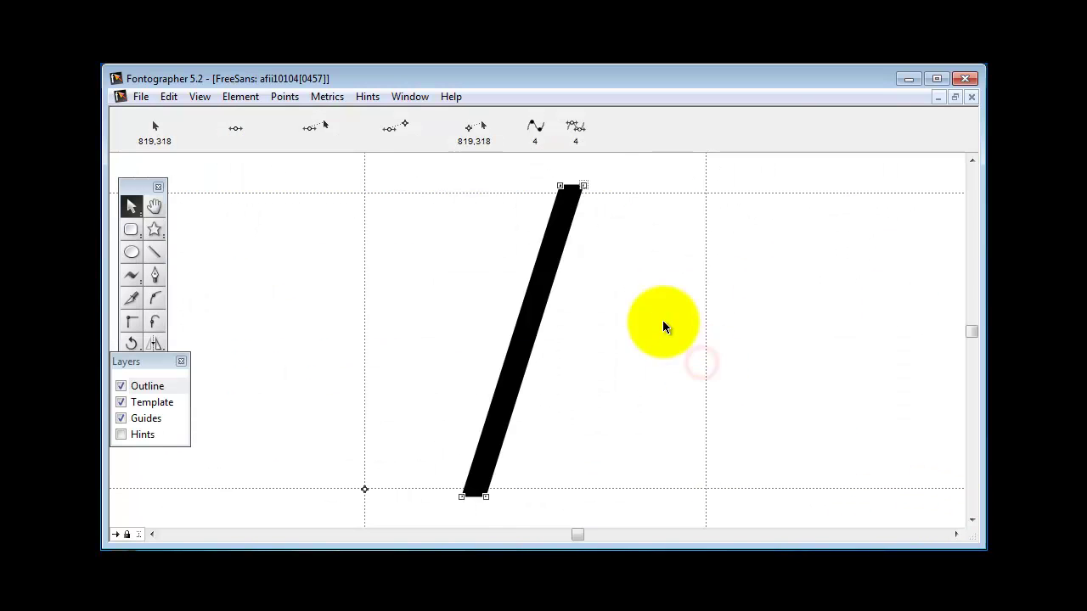
pyautogui.click(613, 330)
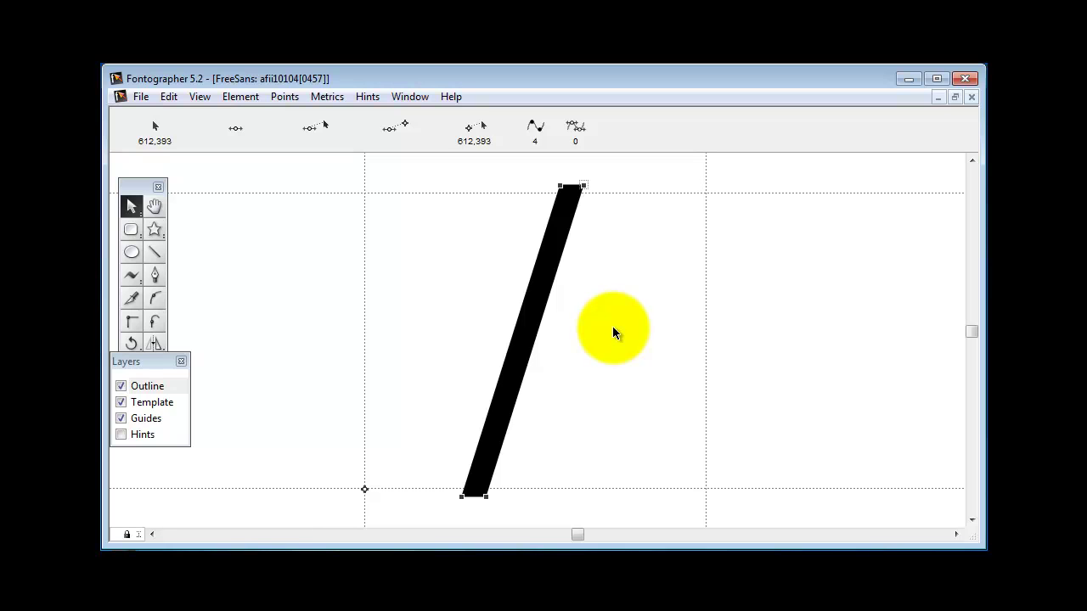
pyautogui.hotkey('ctrl', 'v')
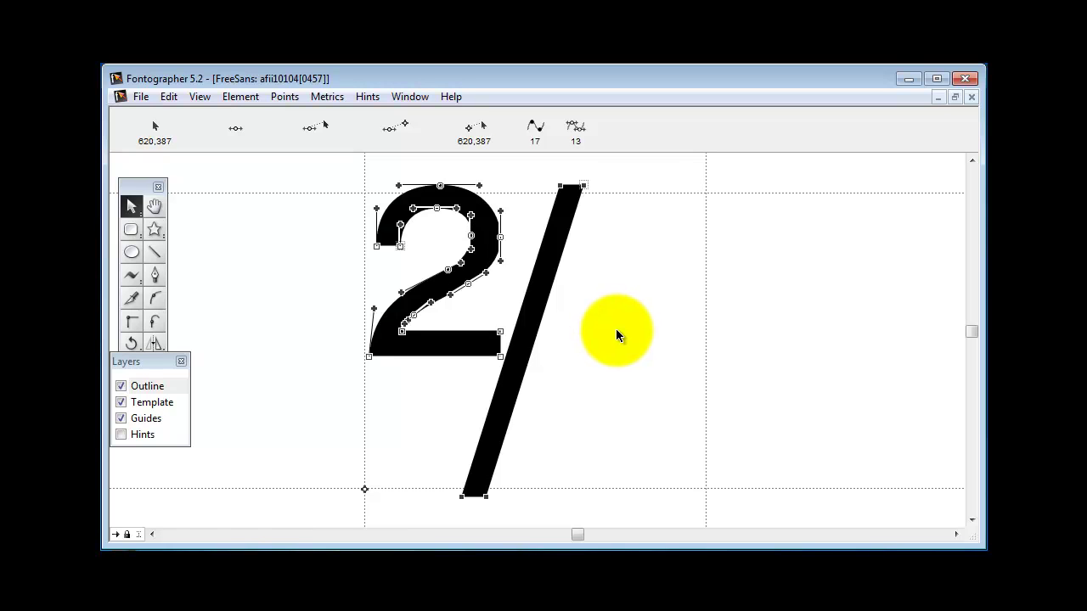
pyautogui.click(617, 332)
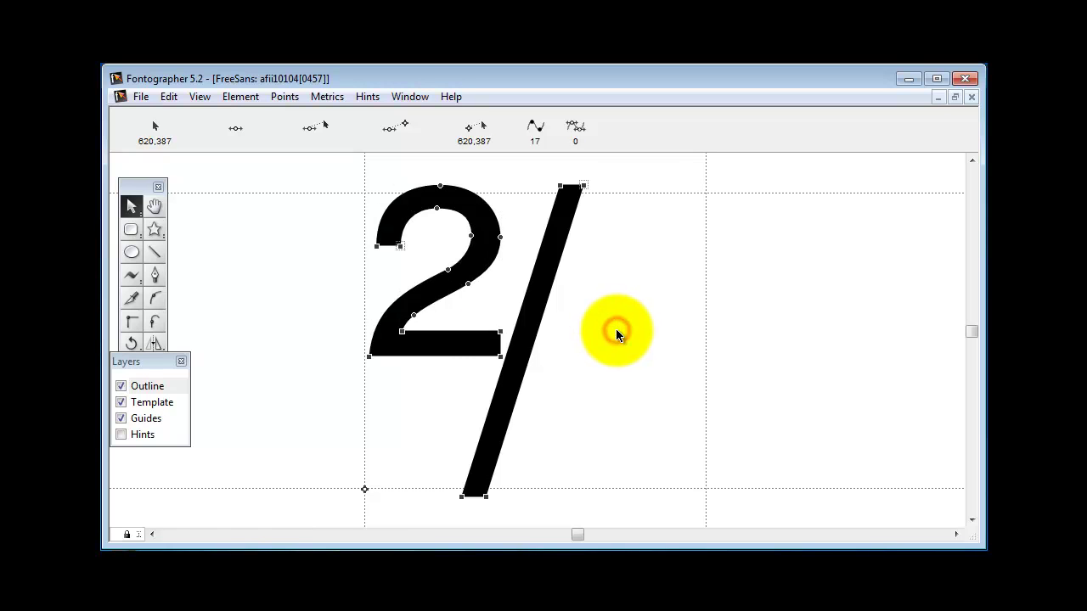
pyautogui.click(972, 97)
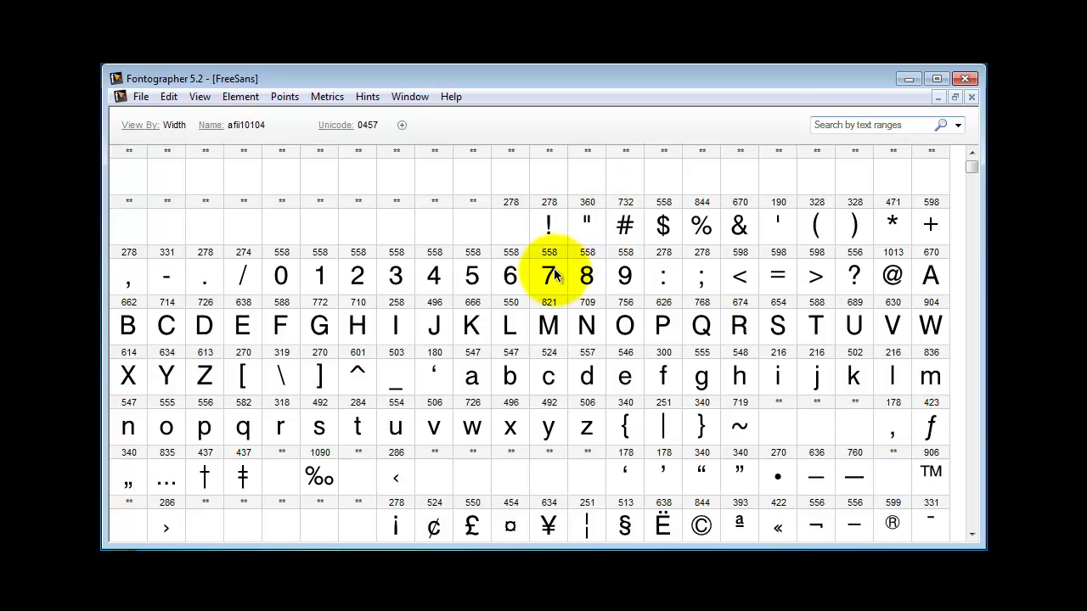
# - Select the 7 glyph's whole outline, then reopen the 2/ glyph afii10104
pyautogui.click(970, 514)
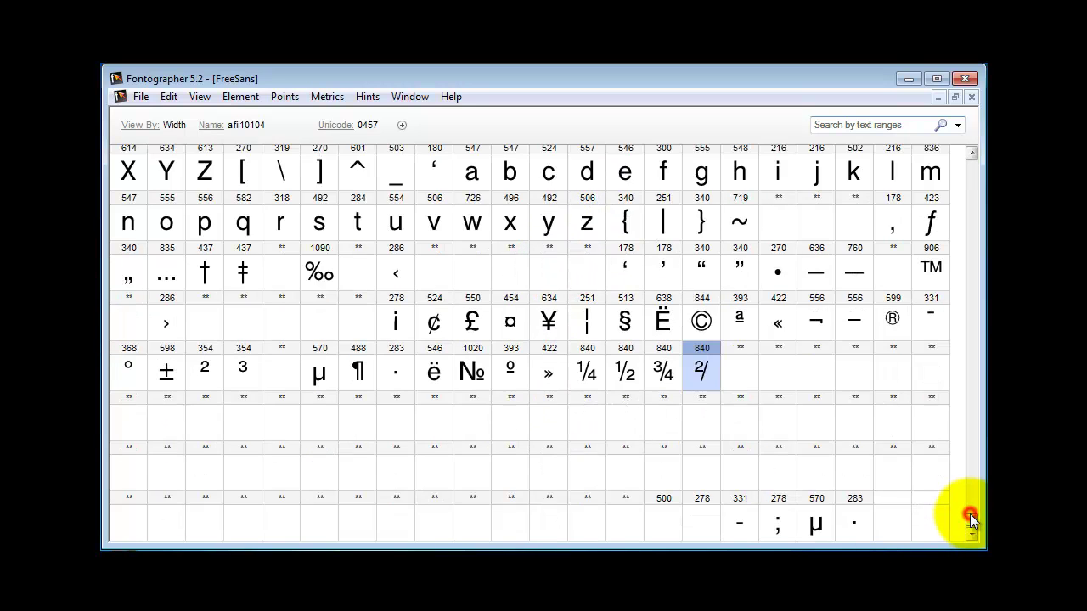
pyautogui.click(975, 174)
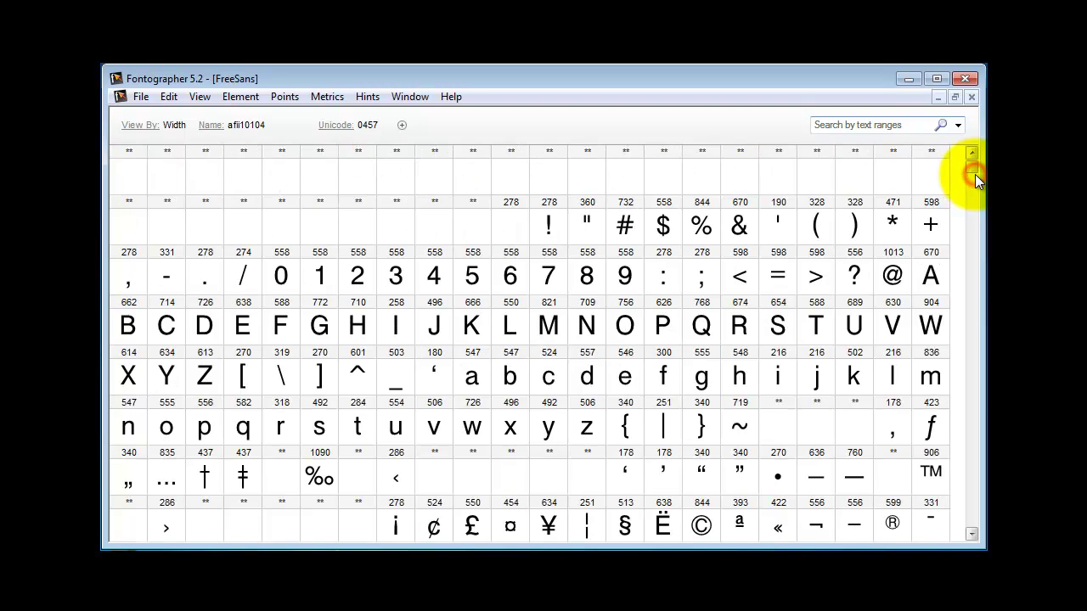
pyautogui.doubleClick(550, 272)
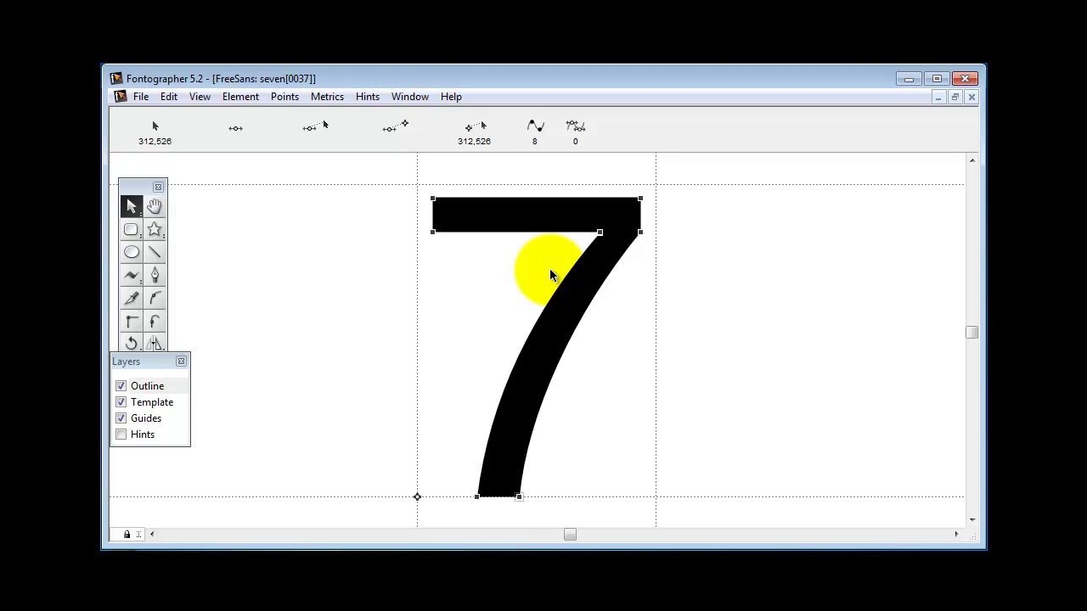
pyautogui.hotkey('ctrl', 'a')
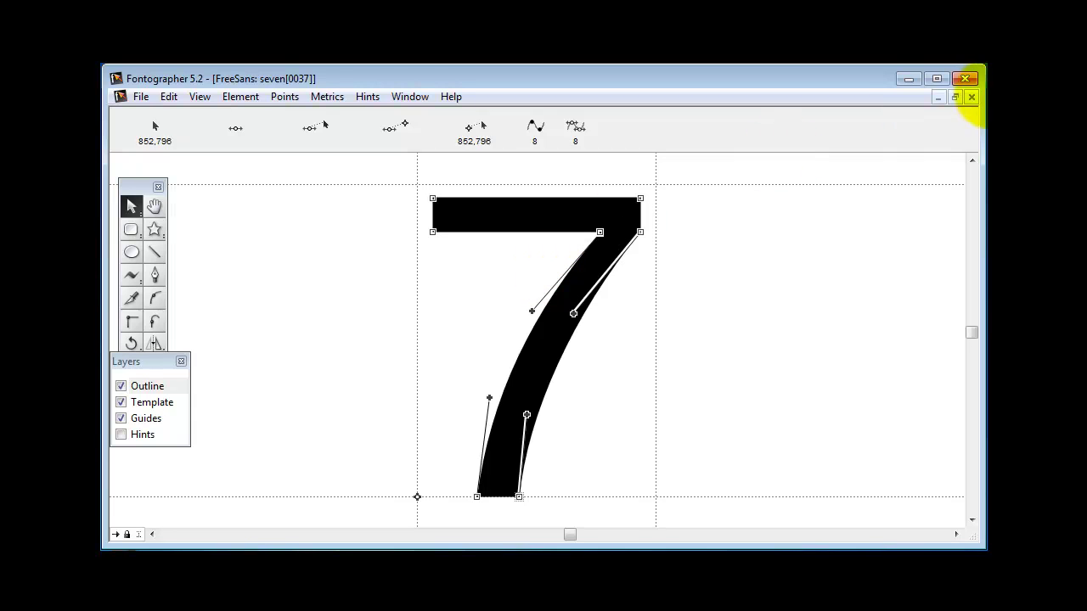
pyautogui.click(973, 97)
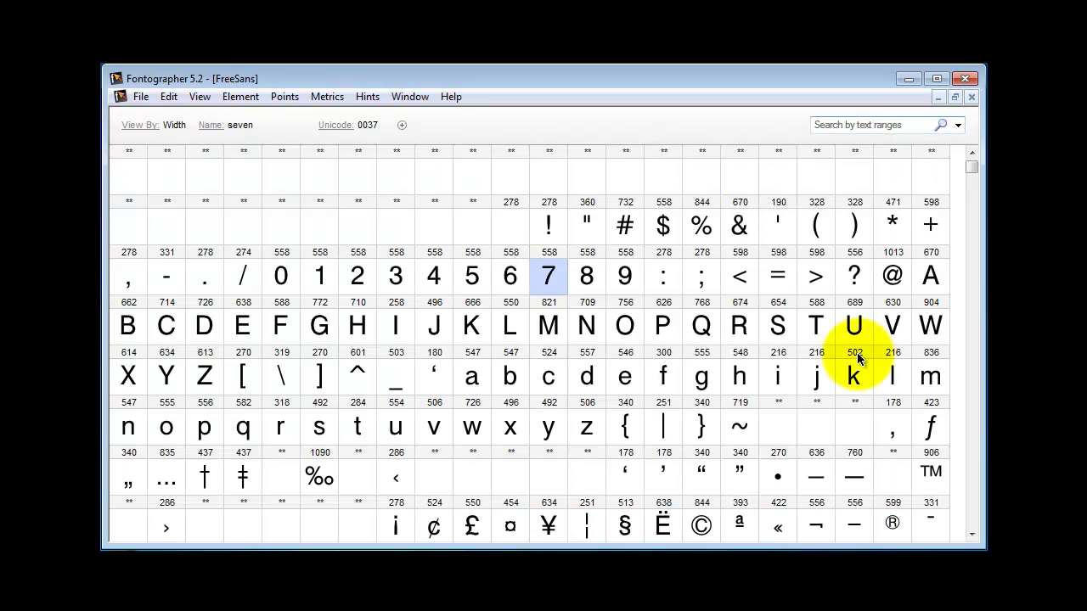
pyautogui.click(971, 509)
pyautogui.doubleClick(707, 371)
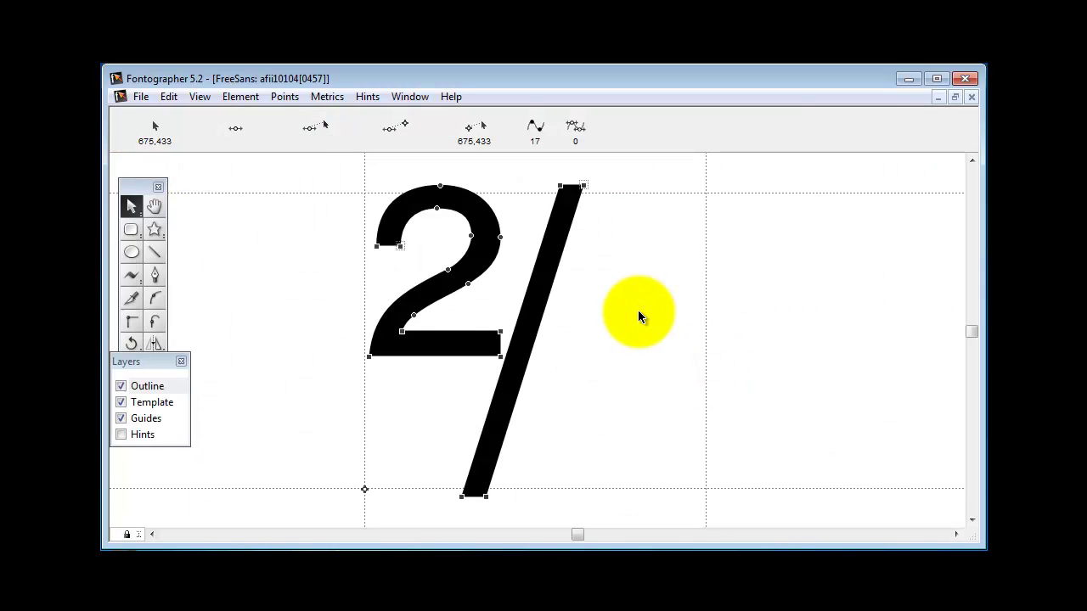
# - Paste the 7 into the 2/ glyph and nudge it right until it clears the slash
pyautogui.hotkey('ctrl', 'v')
pyautogui.press('Right')
pyautogui.press('Right')
pyautogui.press('Right')
pyautogui.press('Right')
pyautogui.press('Right')
pyautogui.press('Right')
pyautogui.press('Right')
pyautogui.press('Right')
pyautogui.press('Right')
pyautogui.press('Right')
pyautogui.press('Right')
pyautogui.press('Right')
pyautogui.press('Right')
pyautogui.press('Right')
pyautogui.press('Right')
pyautogui.press('Right')
pyautogui.press('Right')
pyautogui.press('Right')
pyautogui.press('Right')
pyautogui.press('Right')
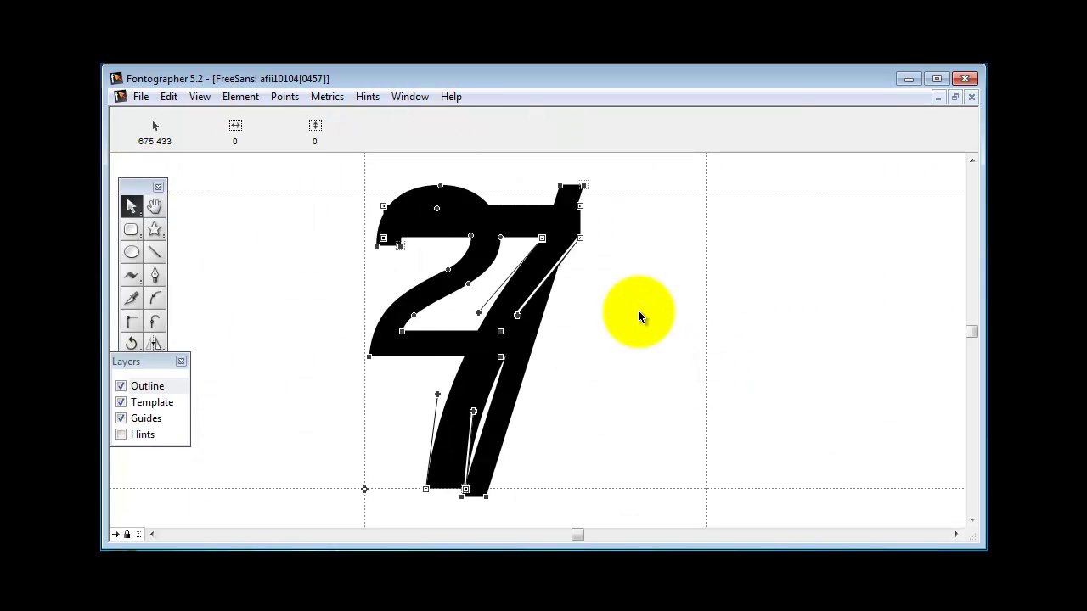
pyautogui.press('Right')
pyautogui.press('Right')
pyautogui.press('Right')
pyautogui.press('Right')
pyautogui.press('Right')
pyautogui.press('Right')
pyautogui.press('Right')
pyautogui.press('Right')
pyautogui.press('Right')
pyautogui.press('Right')
pyautogui.press('Right')
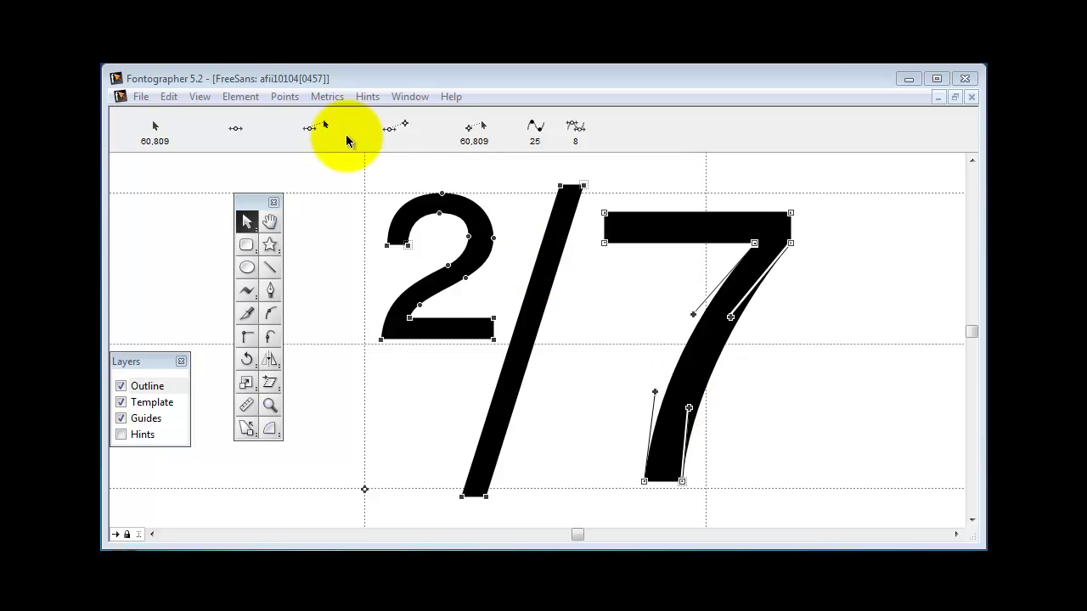
# - Scale the 7 uniformly to 50% and drag it down beside the slash's foot
pyautogui.click(250, 97)
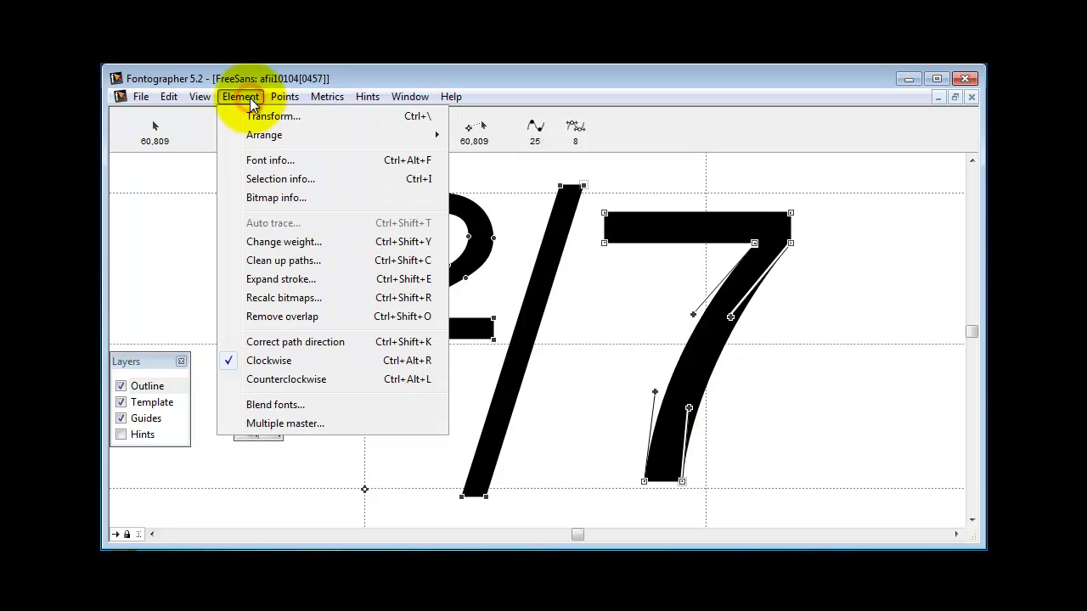
pyautogui.click(266, 118)
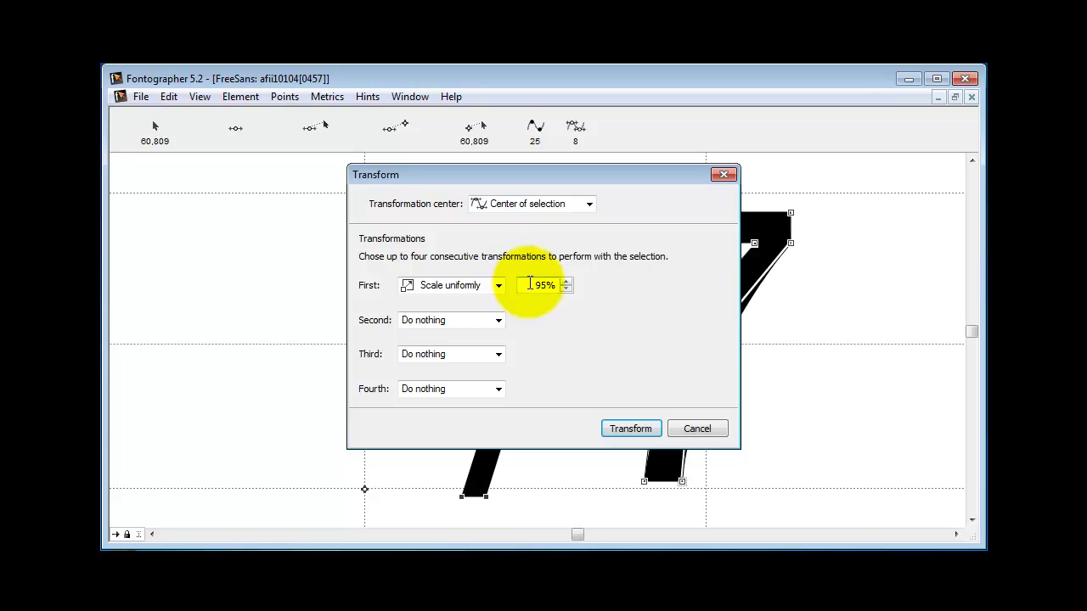
pyautogui.moveTo(528, 285); pyautogui.dragTo(587, 289)
pyautogui.write('50')
pyautogui.press('Return')
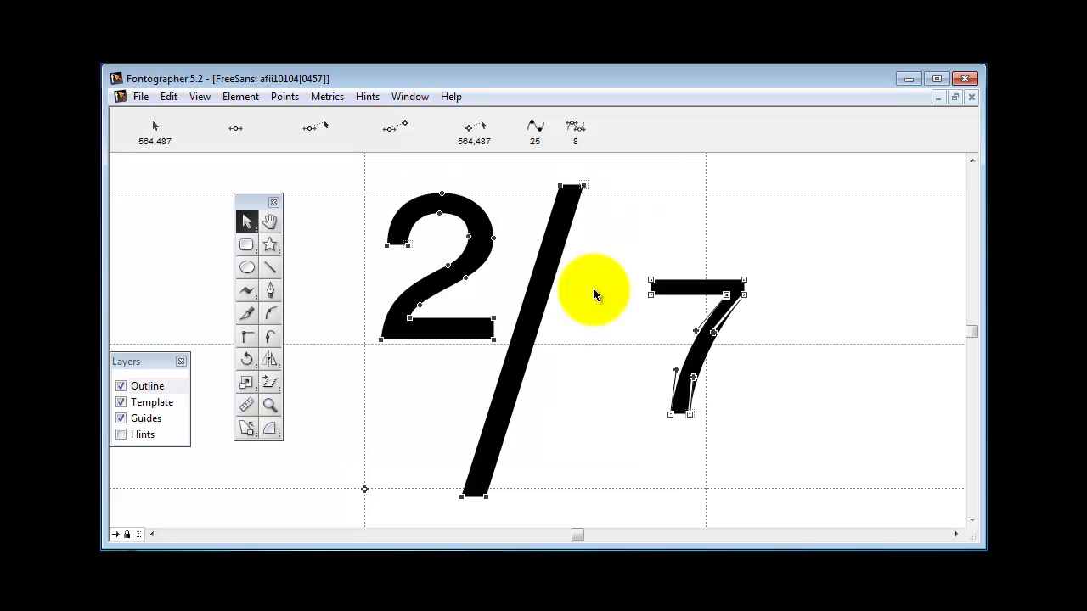
pyautogui.moveTo(703, 299); pyautogui.dragTo(632, 375)
# - Nudge the whole slash slightly right to balance the 2 and 7, then close the glyph
pyautogui.click(639, 284)
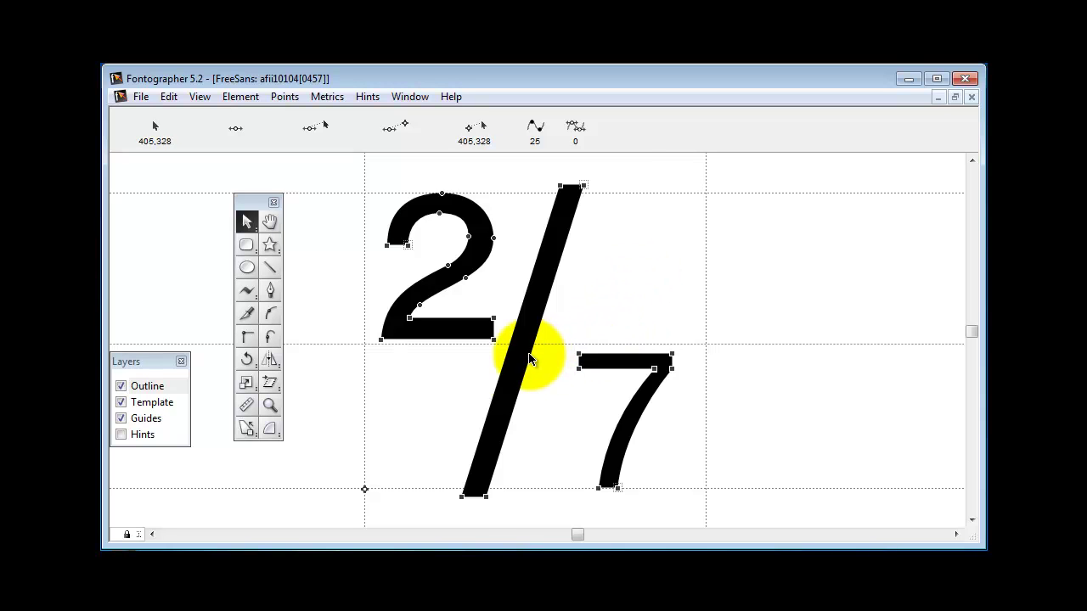
pyautogui.doubleClick(486, 500)
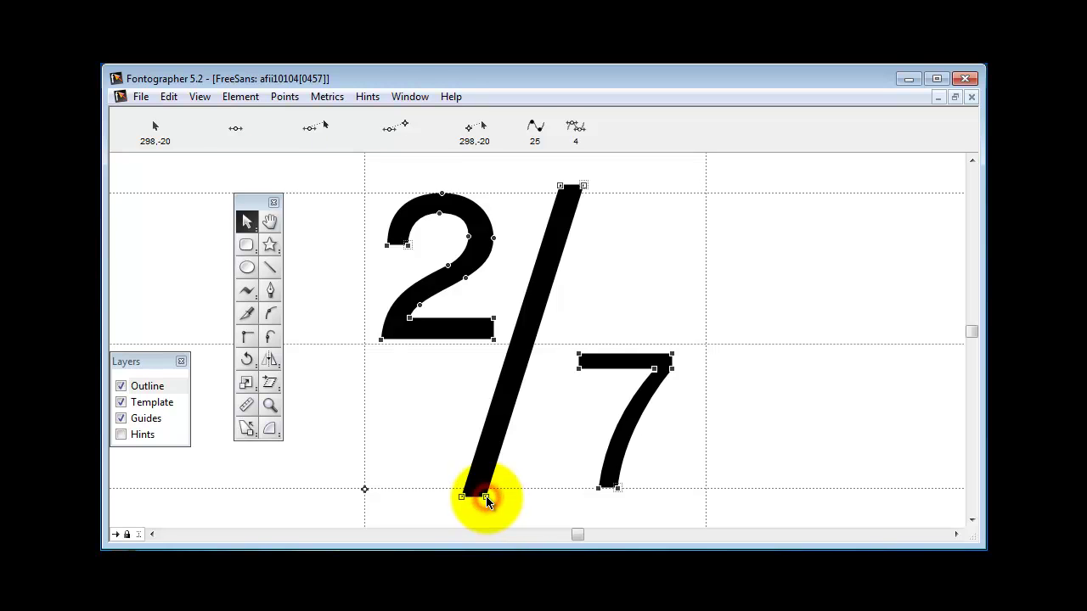
pyautogui.press('Right')
pyautogui.press('Right')
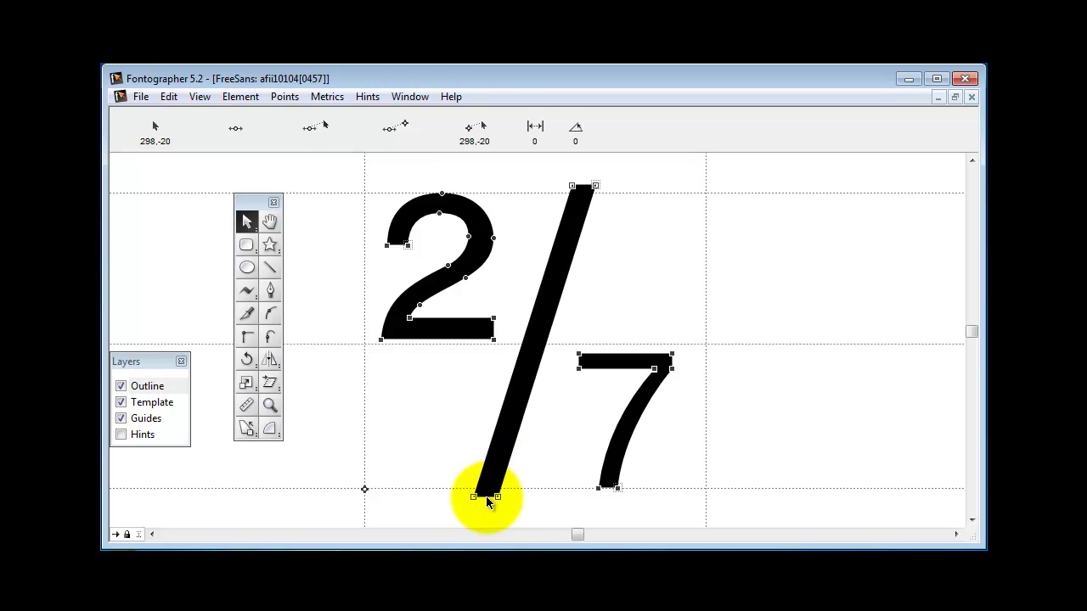
pyautogui.click(673, 279)
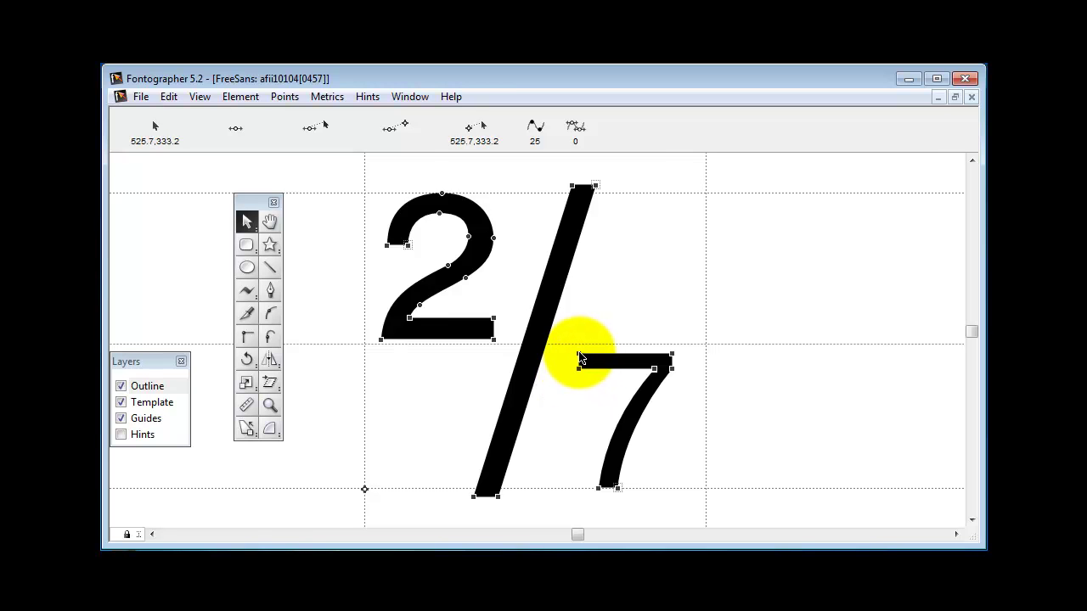
pyautogui.hotkey('ctrl', 'w')
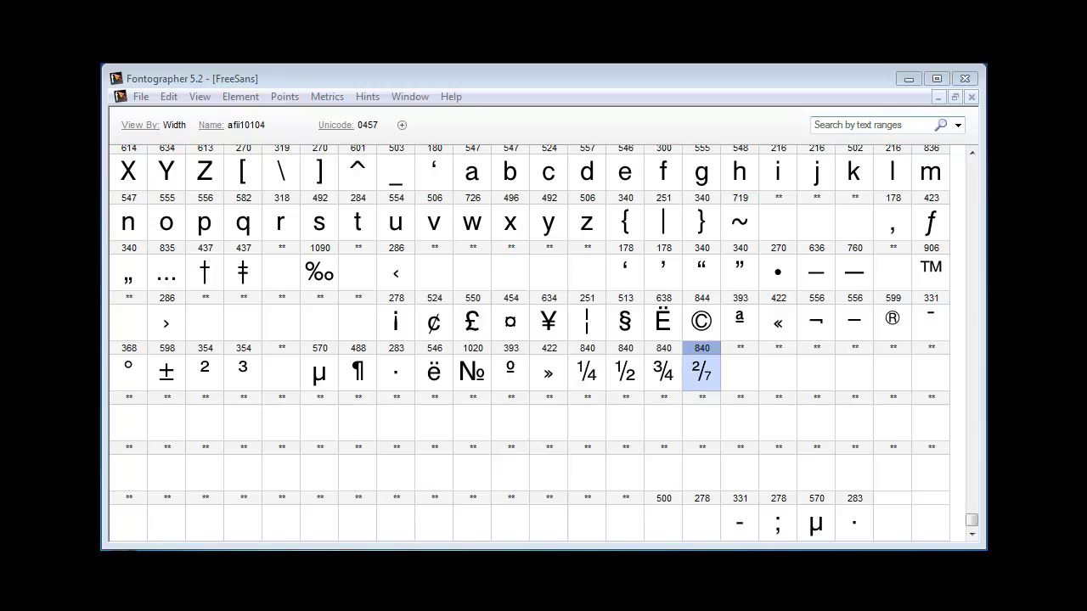